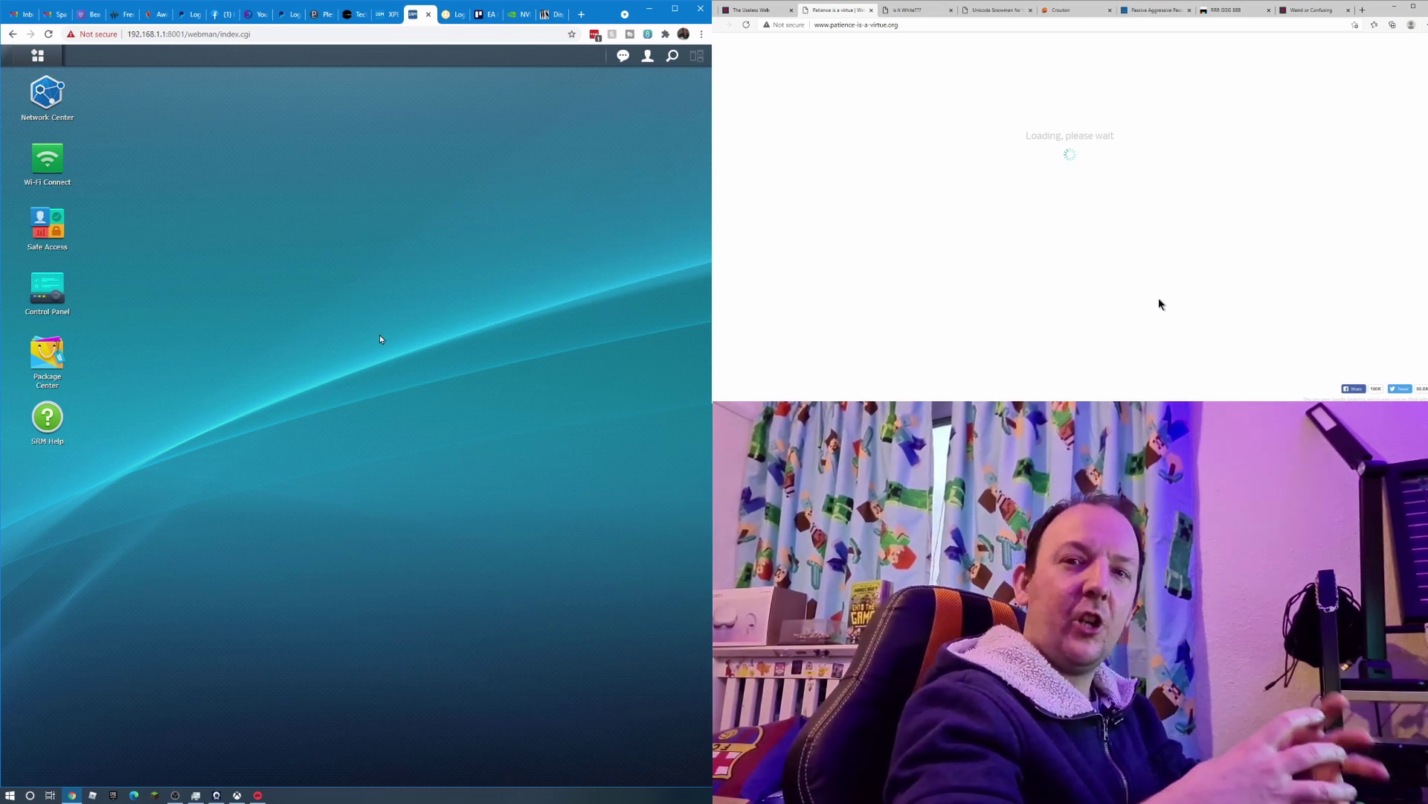
Open DevTools with the Elements panel docked beside the patience-is-a-virtue.org page
{"action": "key", "text": "F12"}
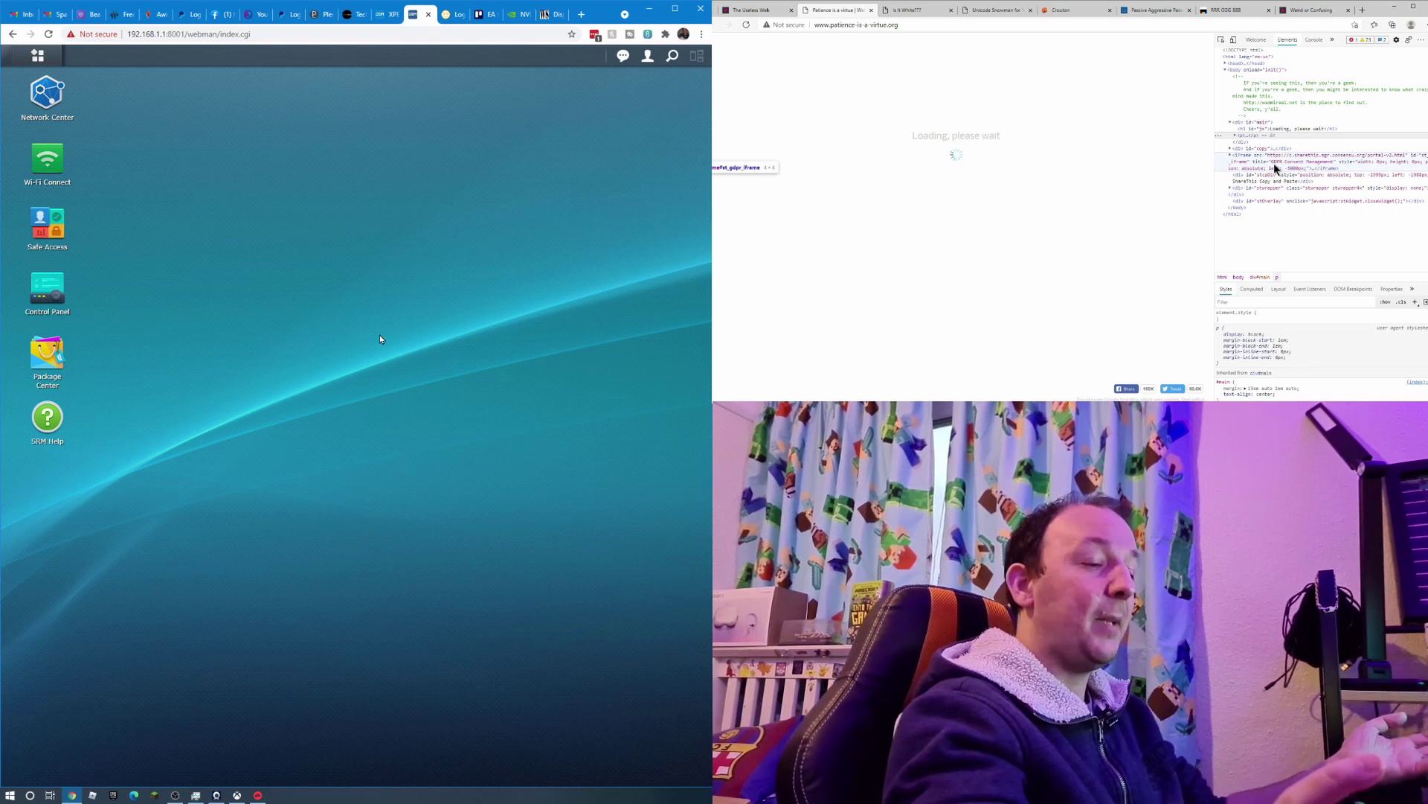
Open Safe Access and change the patience page's h1 heading text to 'yayy!' in Elements
{"action": "left_click", "coordinate": [55, 226]}
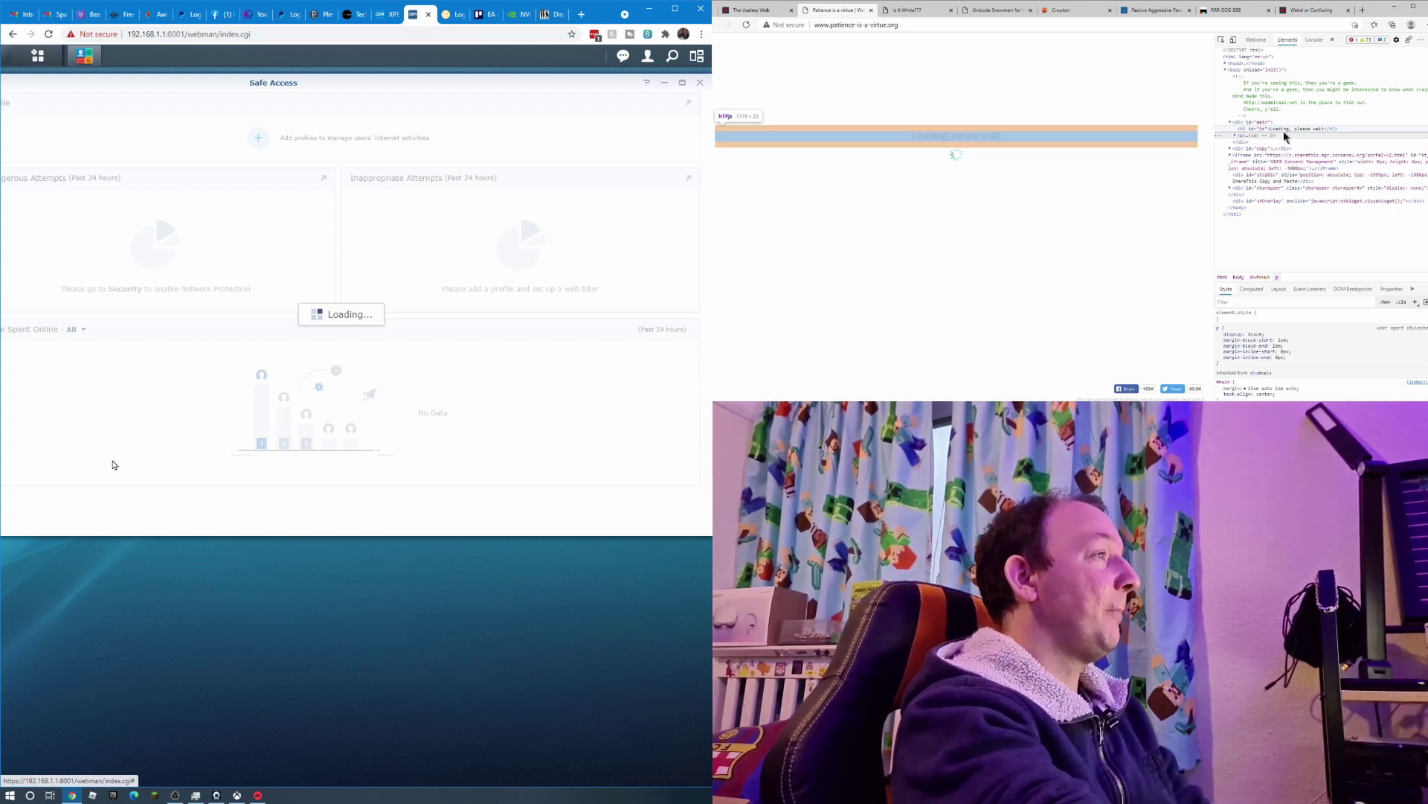
{"action": "left_click", "coordinate": [1292, 128]}
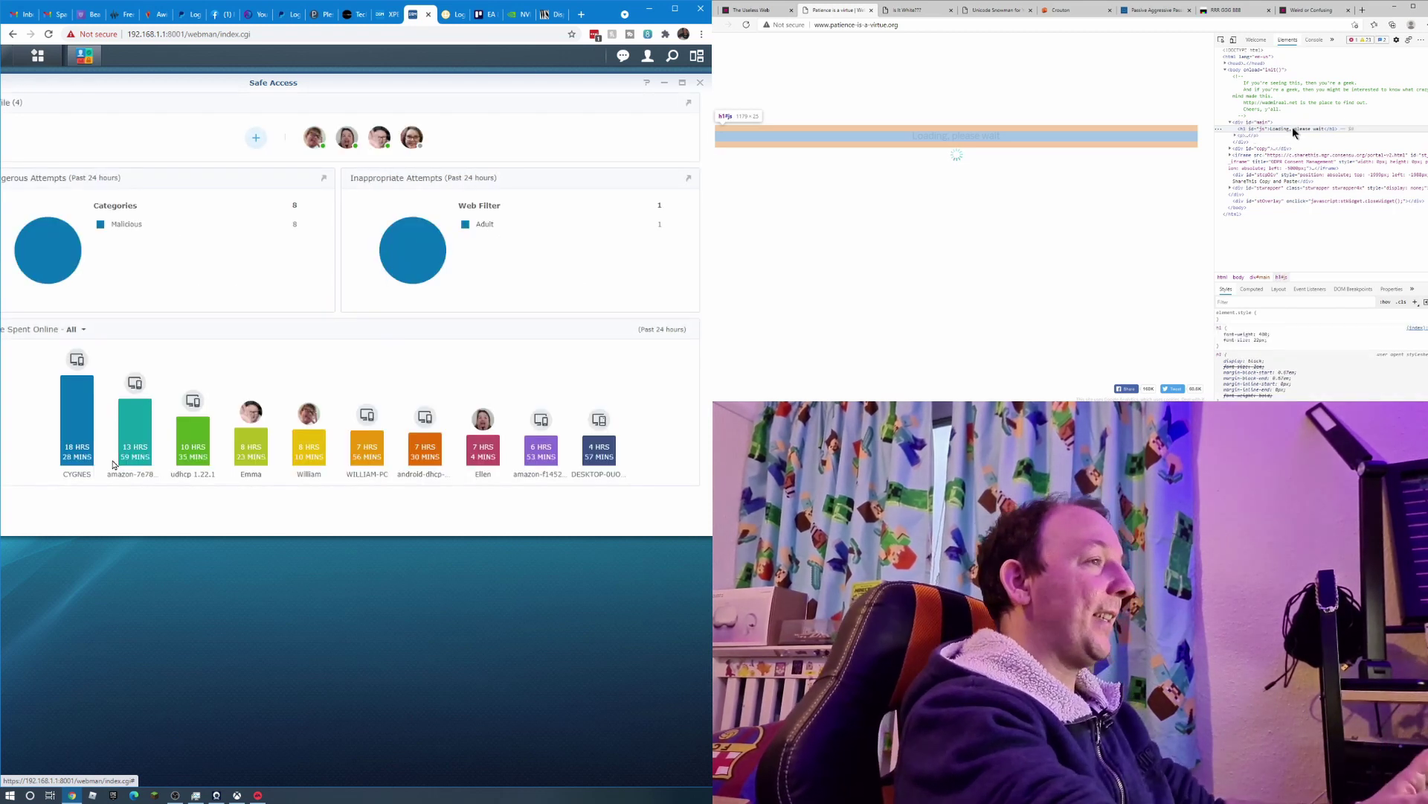
{"action": "double_click", "coordinate": [1283, 128]}
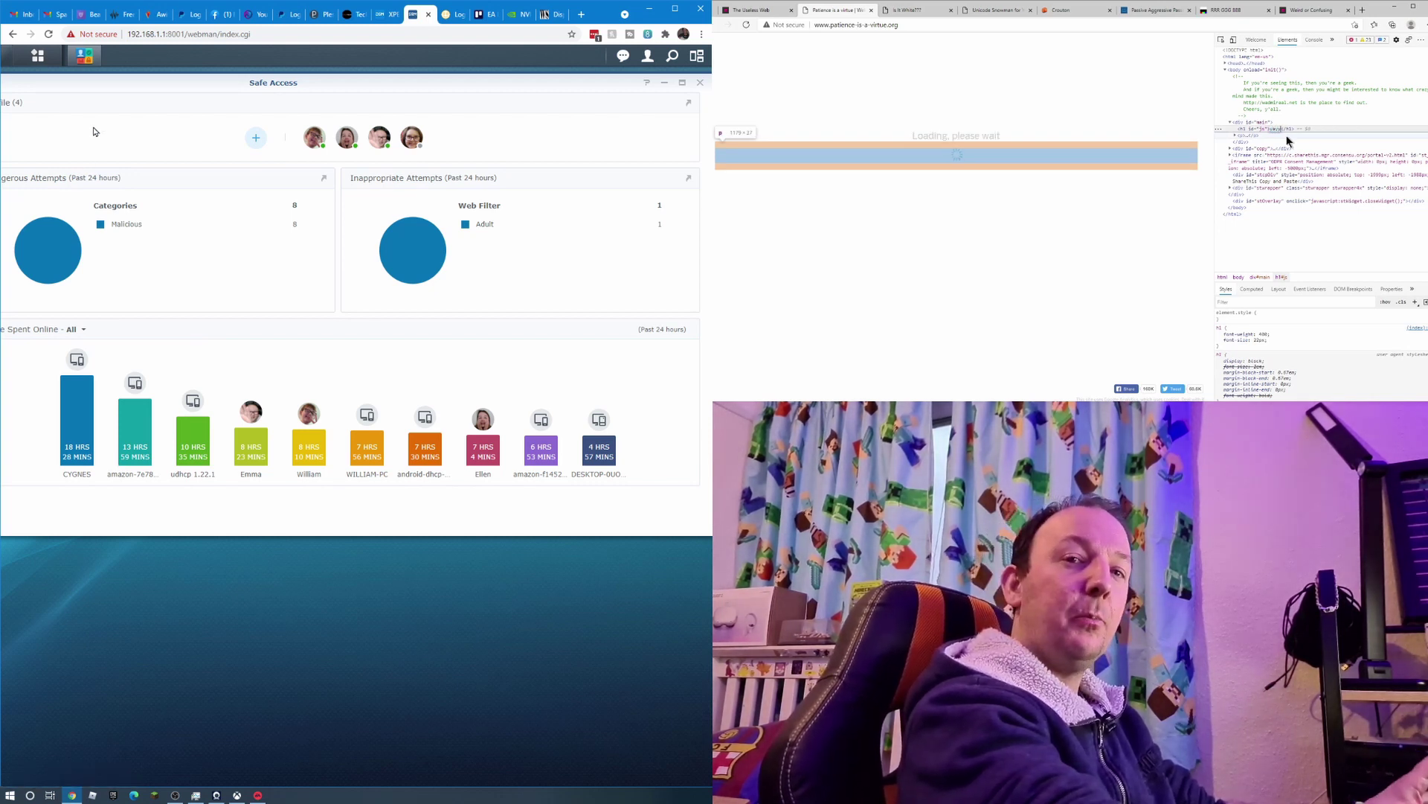
{"action": "type", "text": "yayy!"}
{"action": "key", "text": "Return"}
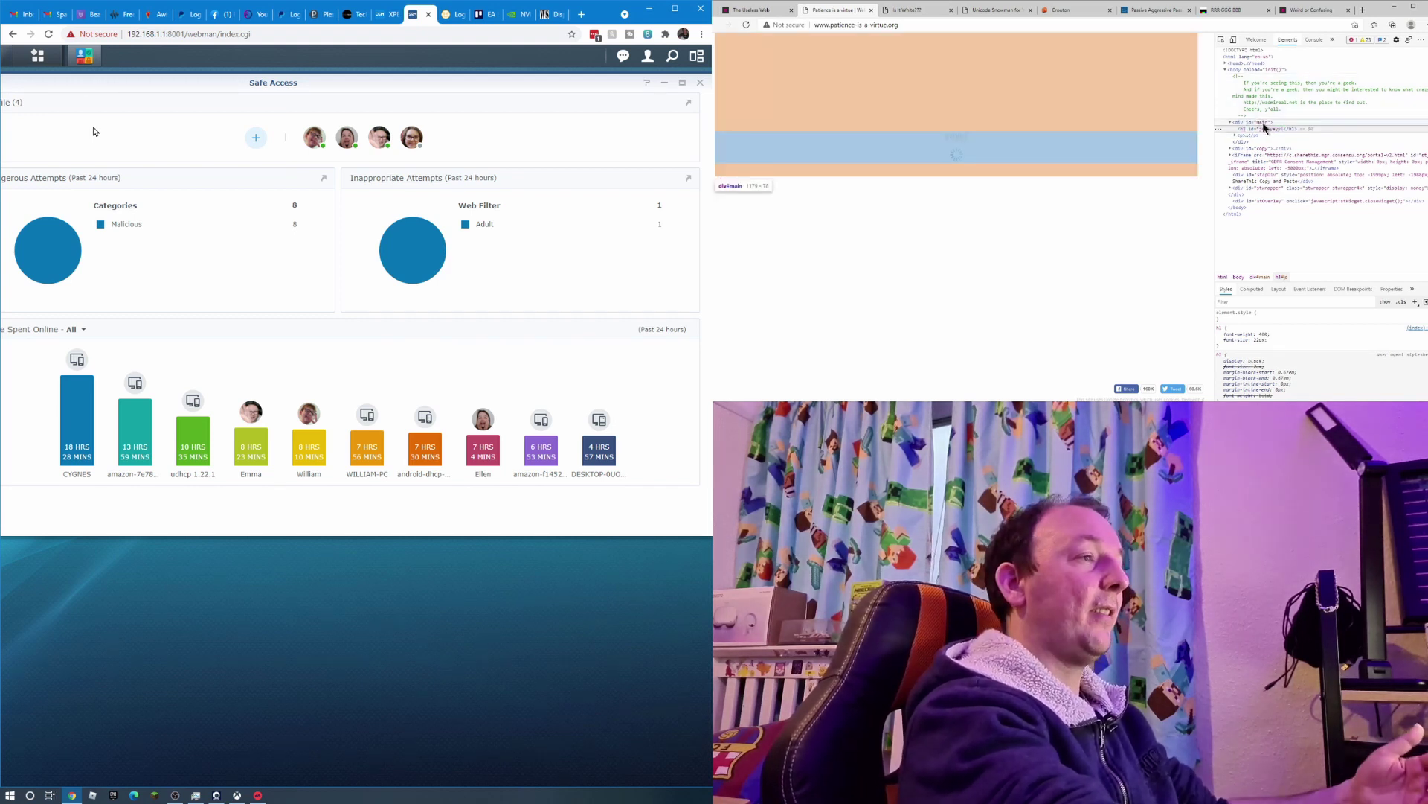
{"action": "left_click", "coordinate": [1262, 122]}
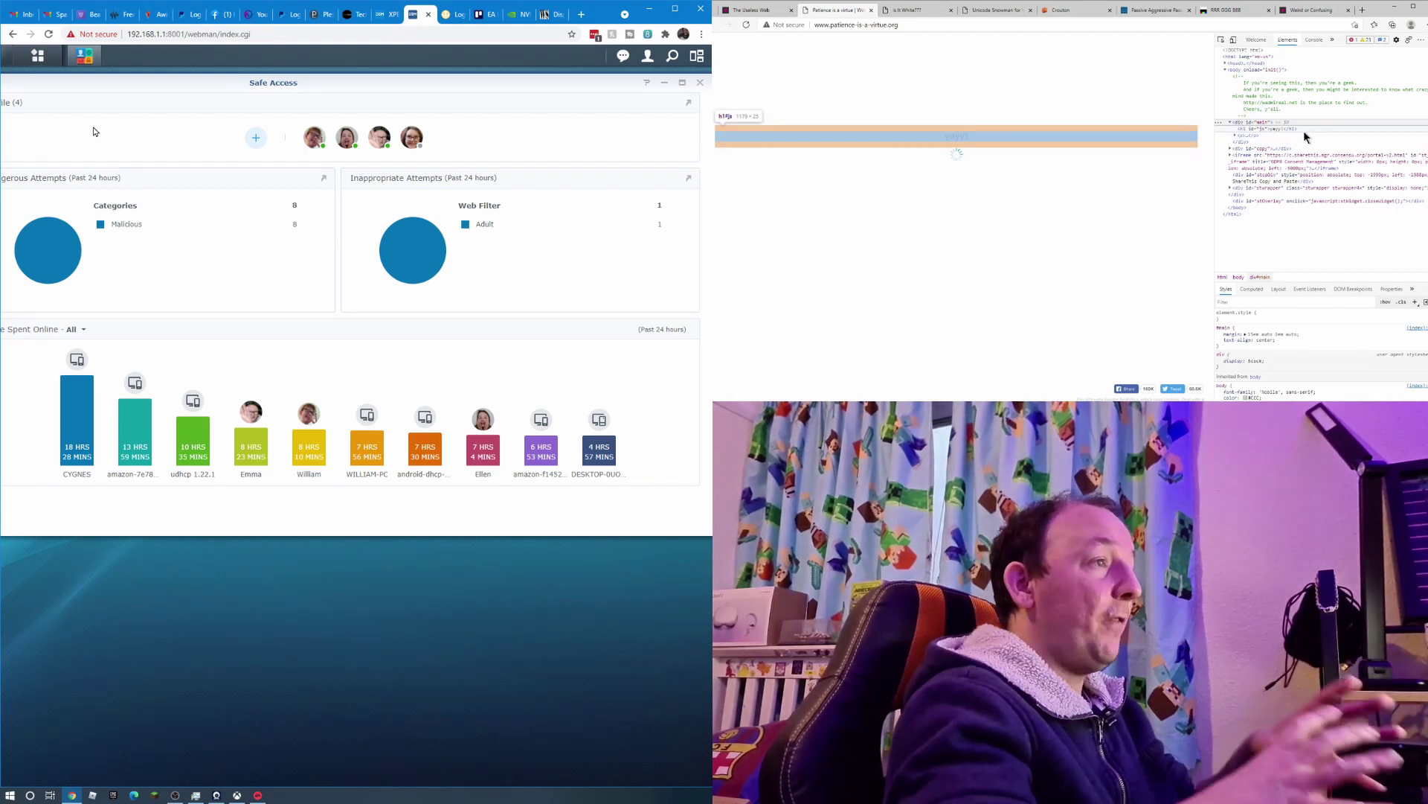
Close the Patience is a virtue tab and open a random site from The Useless Web
{"action": "left_click", "coordinate": [1304, 134]}
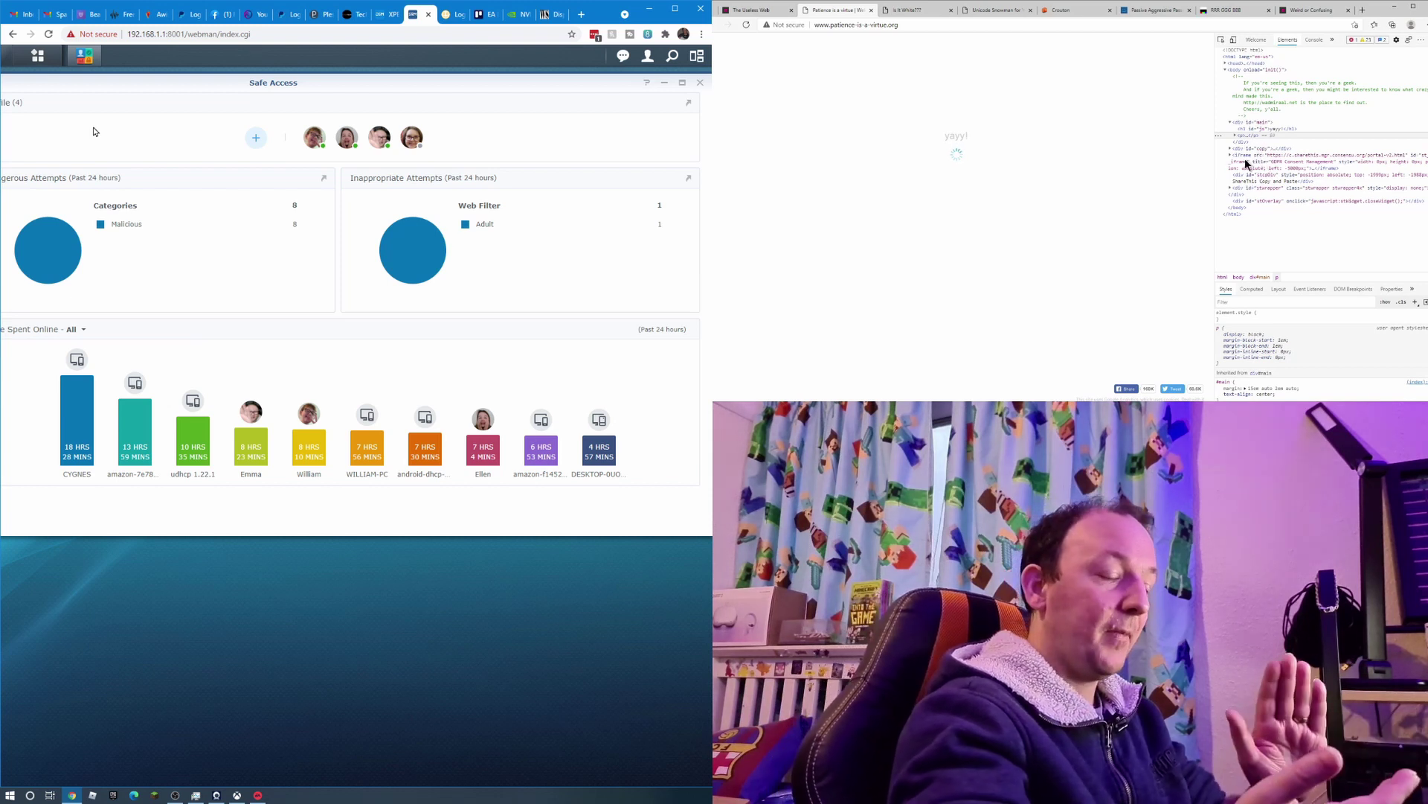
{"action": "left_click", "coordinate": [872, 12]}
{"action": "left_click", "coordinate": [1061, 258]}
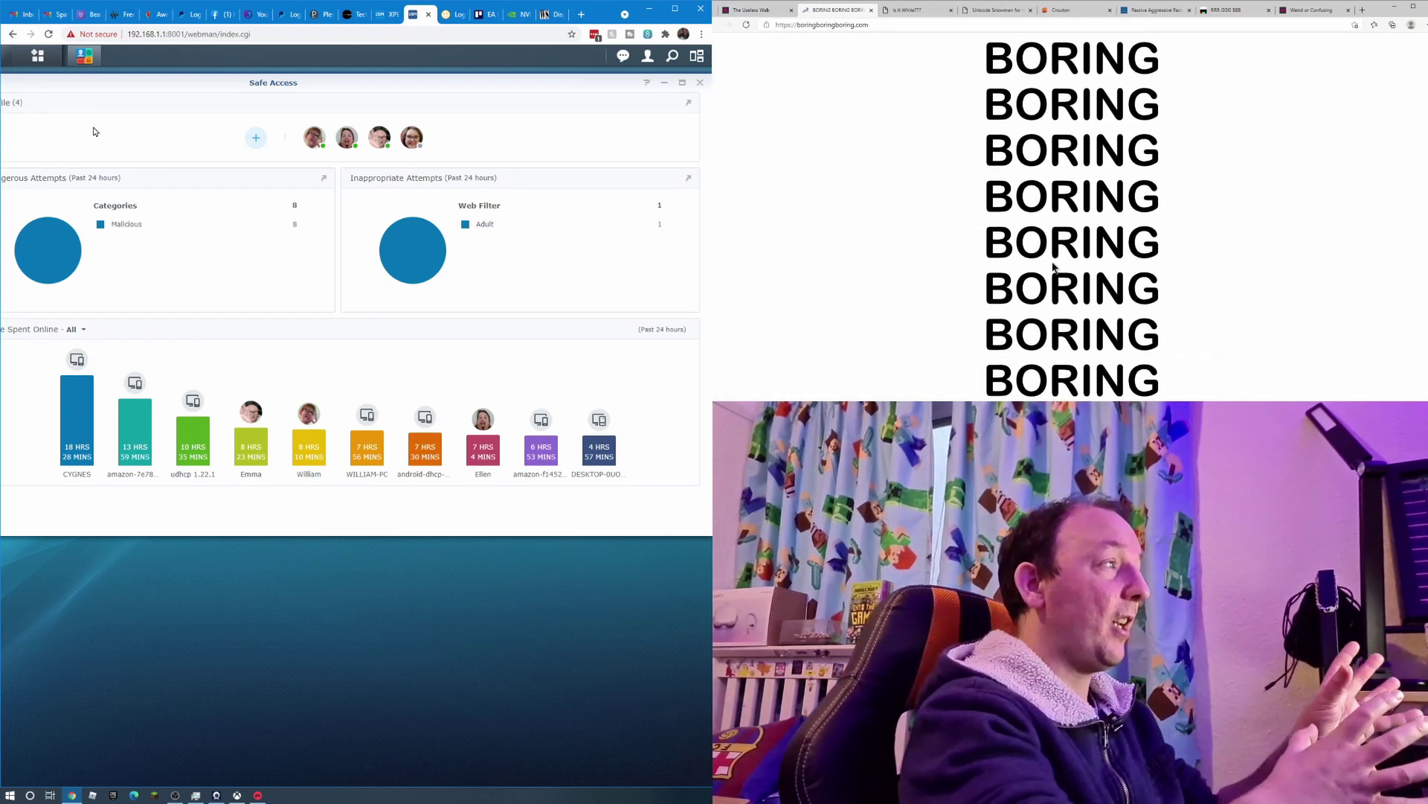
Close boringboringboring.com, open One Million LOLs, and select all its LOL text
{"action": "key", "text": "ctrl+w"}
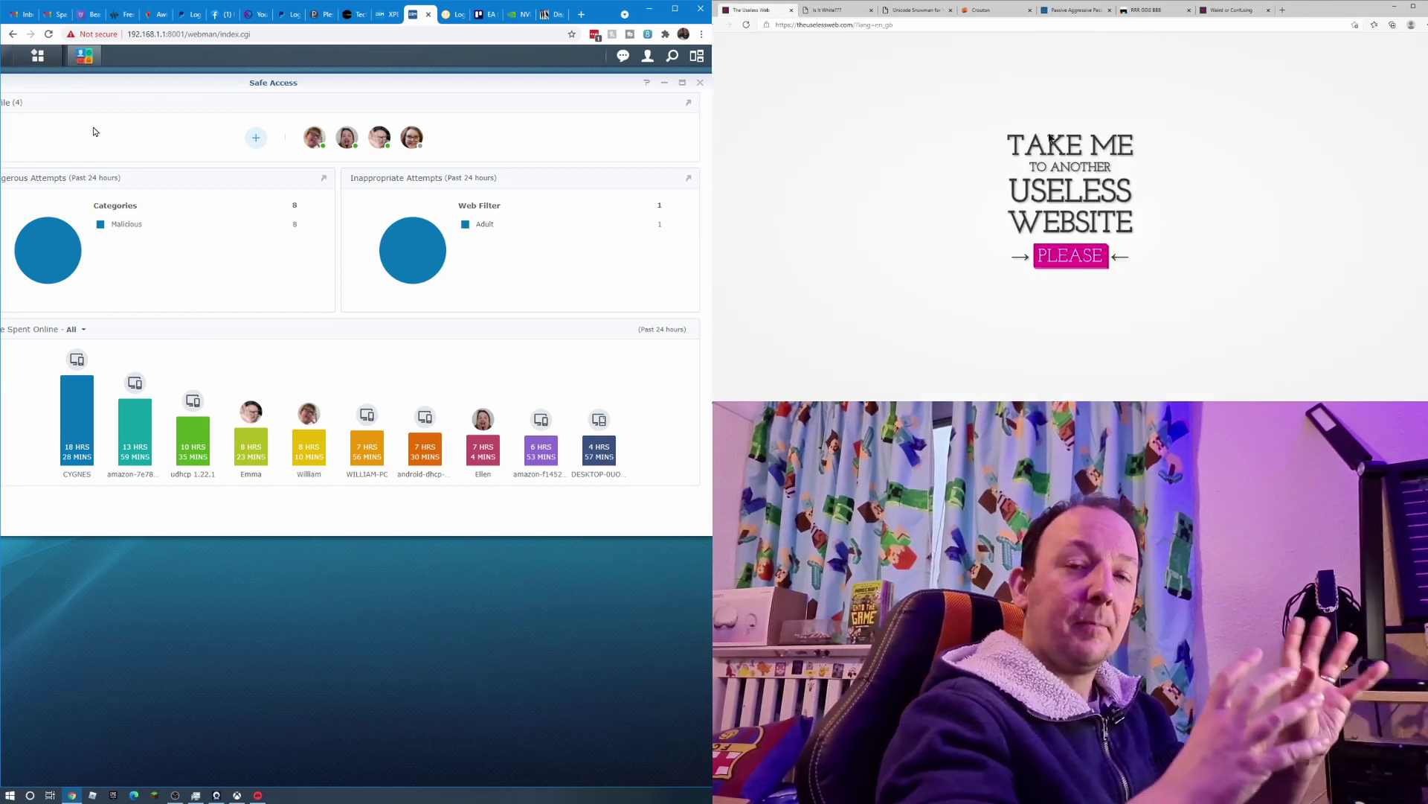
{"action": "left_click", "coordinate": [1043, 262]}
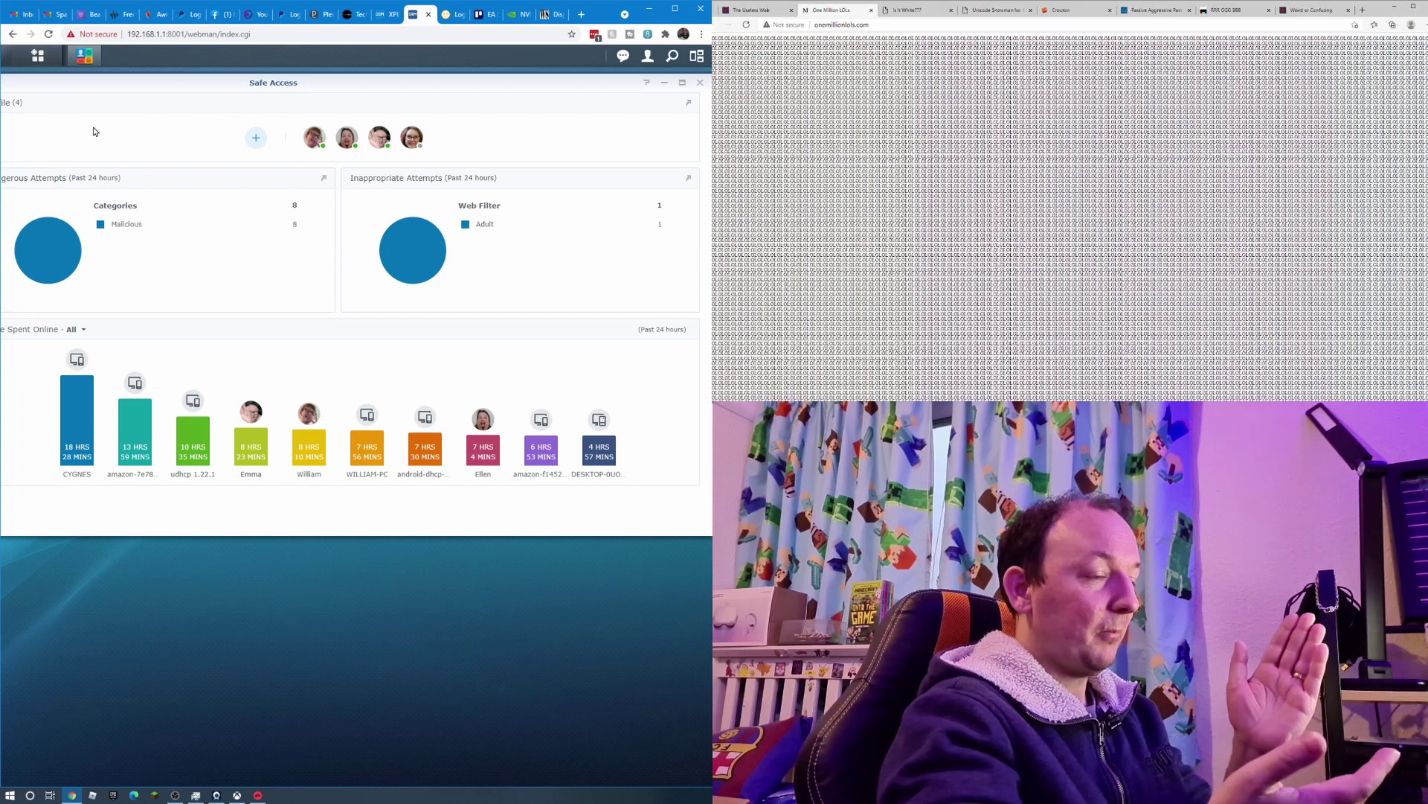
{"action": "key", "text": "ctrl+a"}
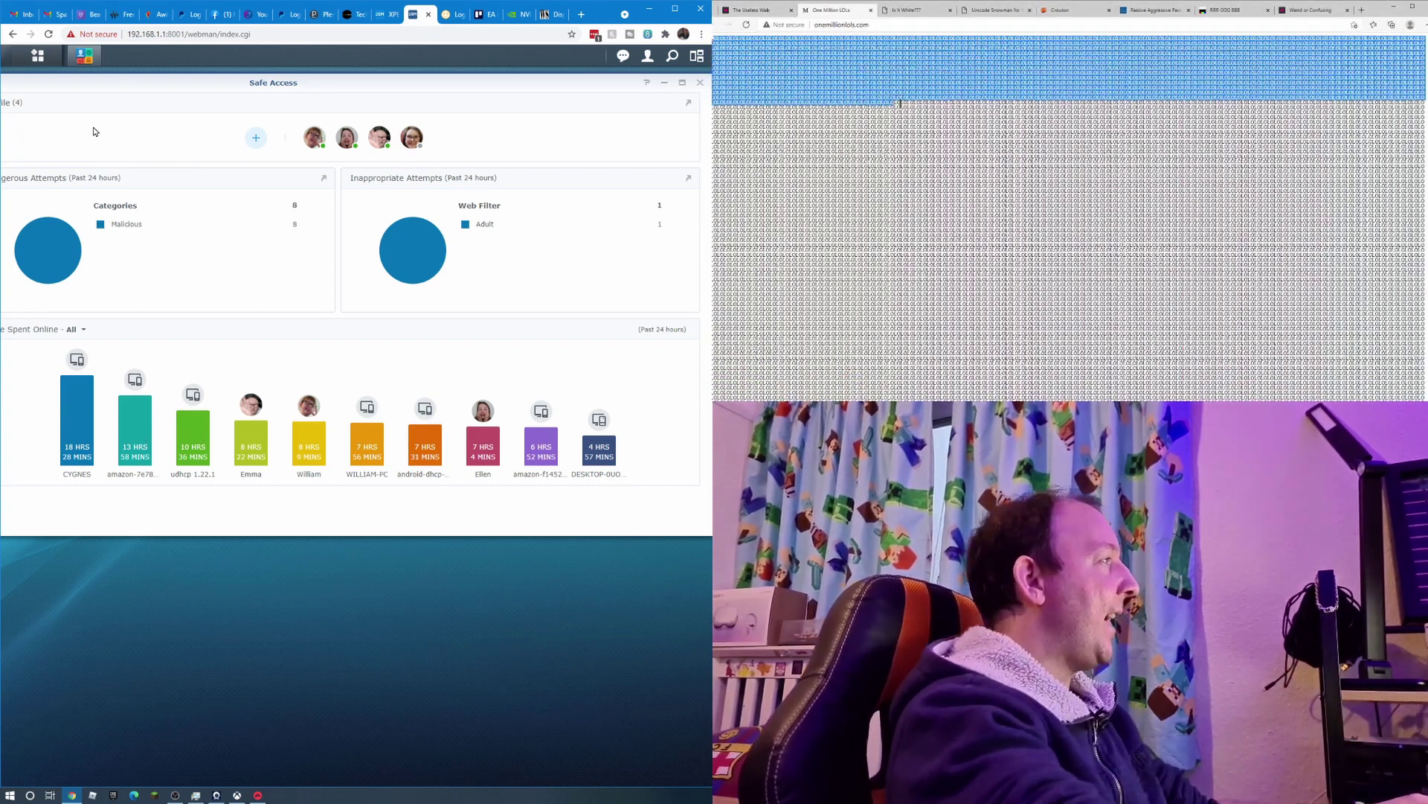
Maximize the Safe Access window so its Overview sidebar shows
{"action": "double_click", "coordinate": [198, 81]}
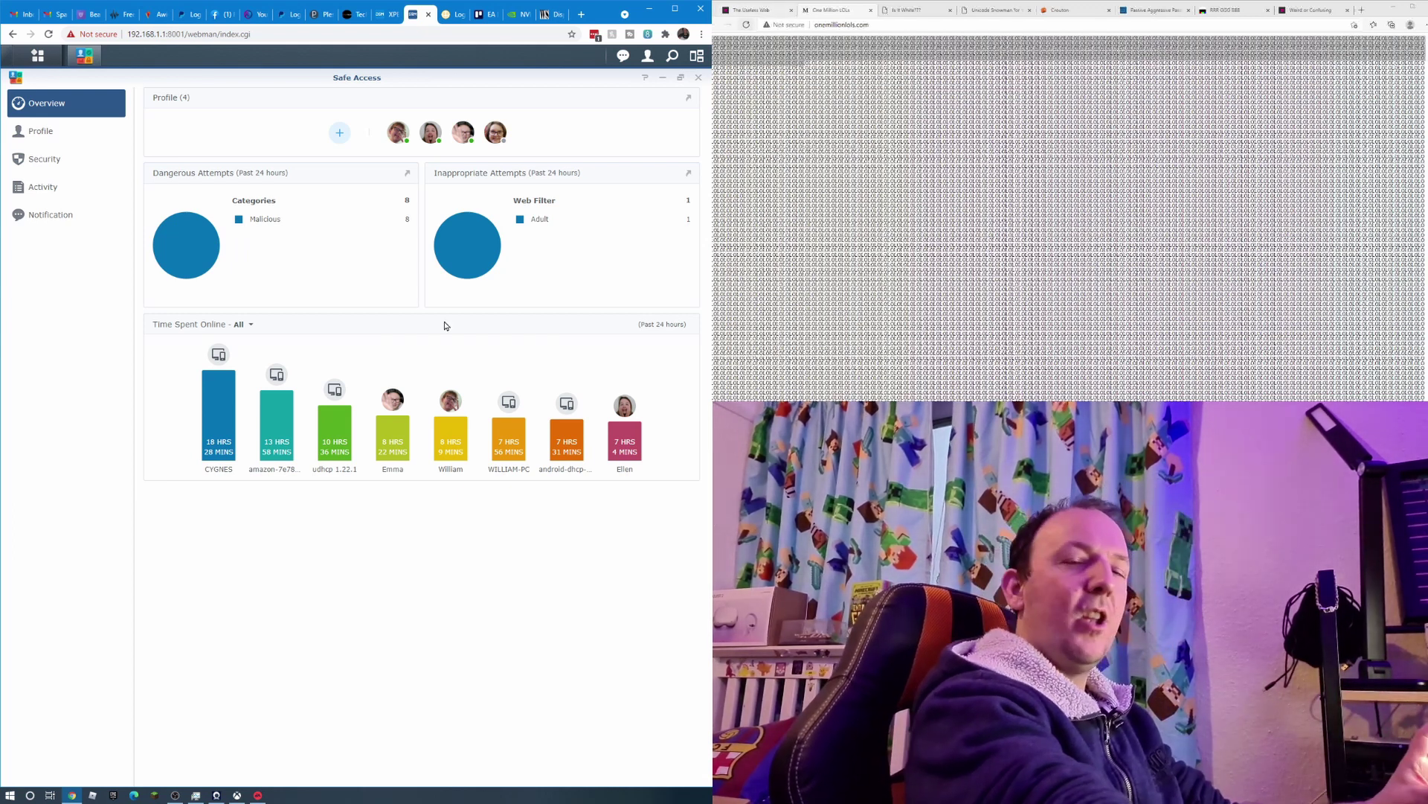
Cycle through random Useless Web sites, closing Tunnel Snakes and the existential crisis site
{"action": "left_click", "coordinate": [747, 9]}
{"action": "left_click", "coordinate": [1072, 255]}
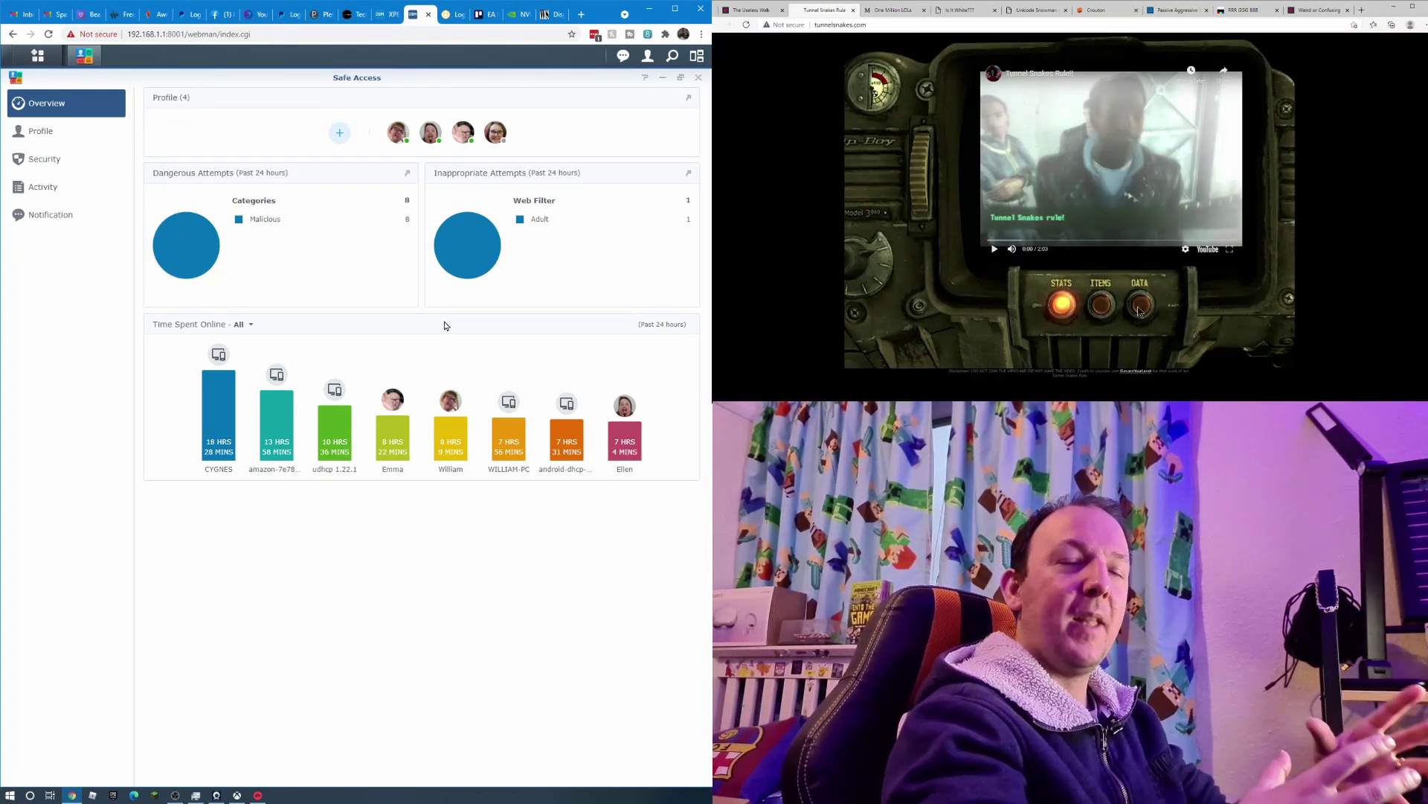
{"action": "left_click", "coordinate": [853, 9]}
{"action": "left_click", "coordinate": [1072, 257]}
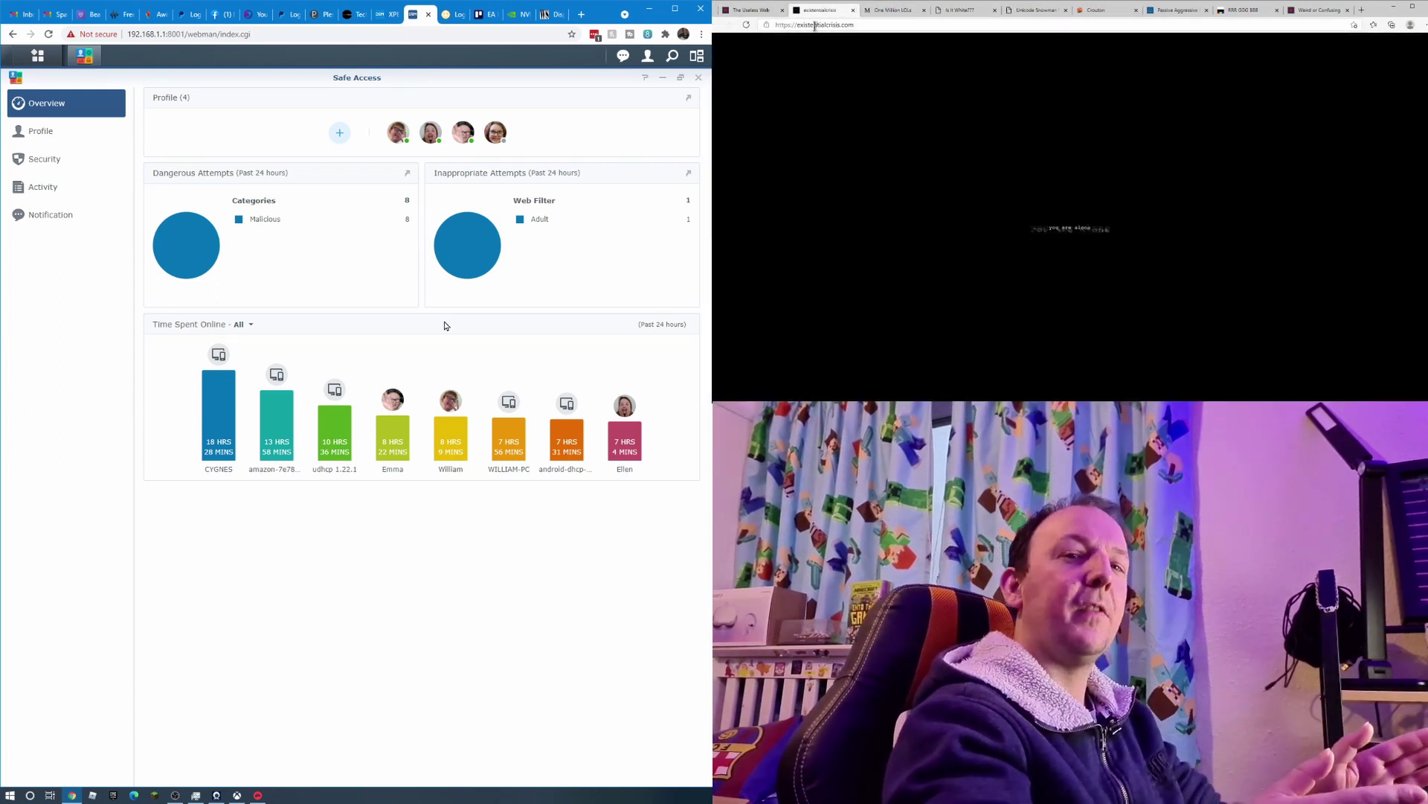
{"action": "left_click", "coordinate": [854, 10]}
{"action": "left_click", "coordinate": [1094, 259]}
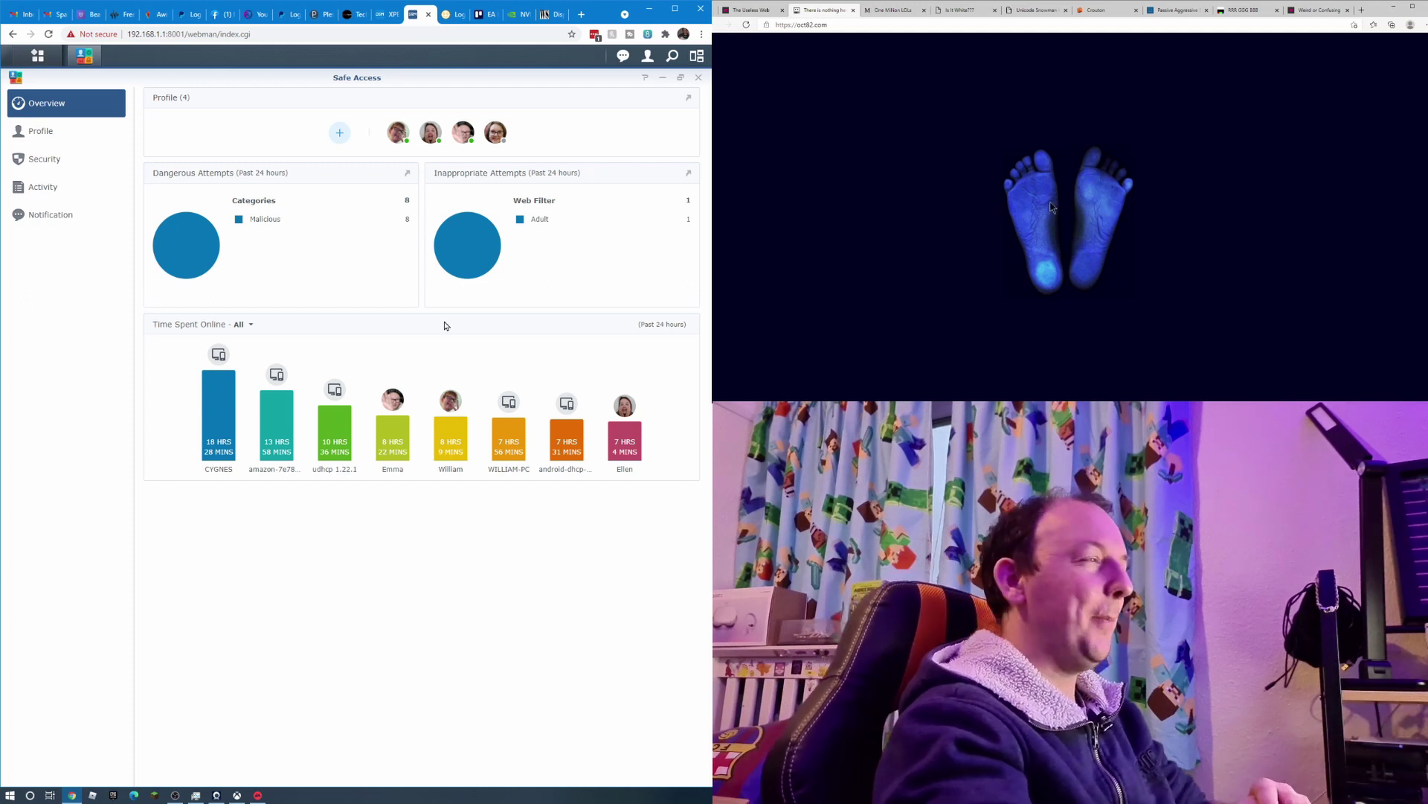
Close the oct82 site, open dogs.are.the.most.moe, and pet the dog about 145 times
{"action": "key", "text": "ctrl+w"}
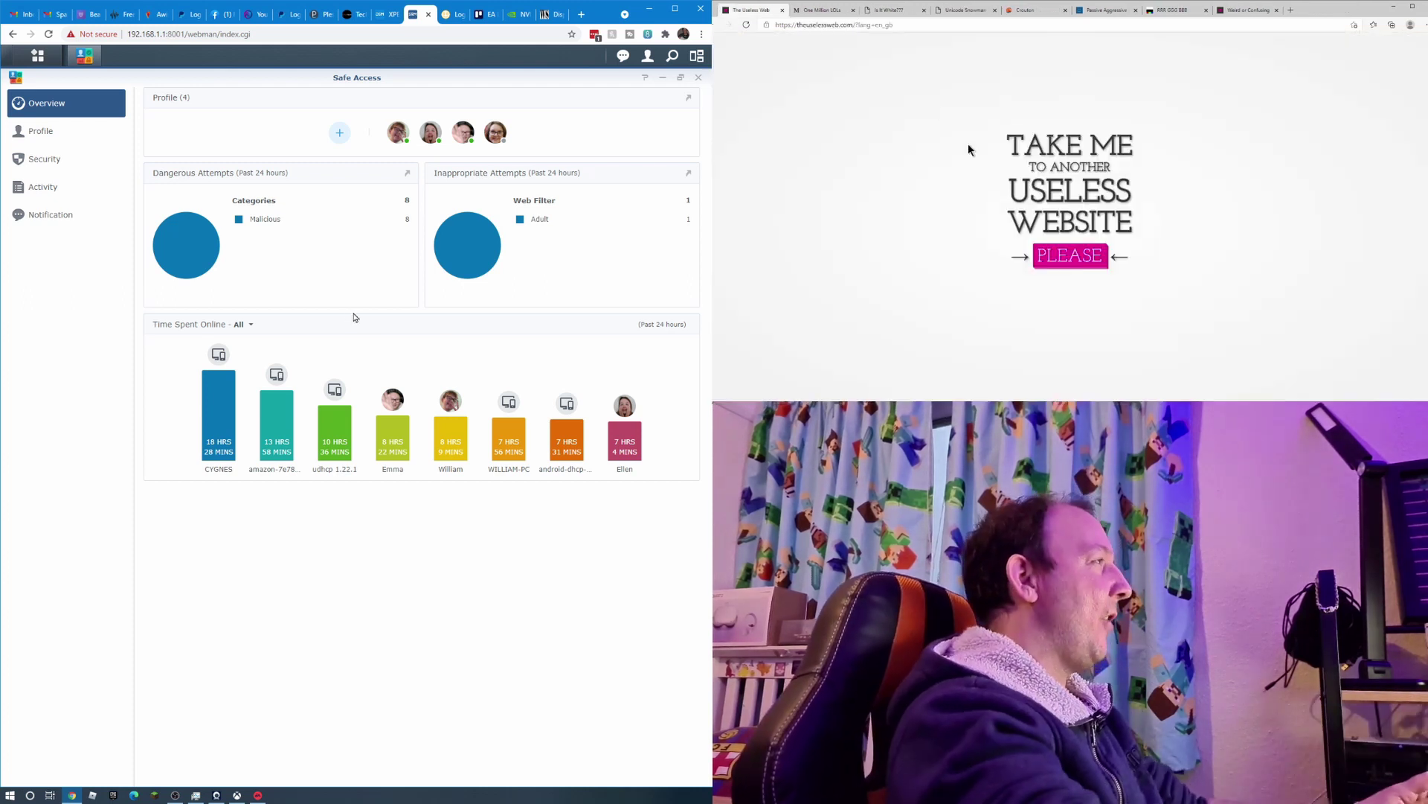
{"action": "left_click", "coordinate": [1042, 259]}
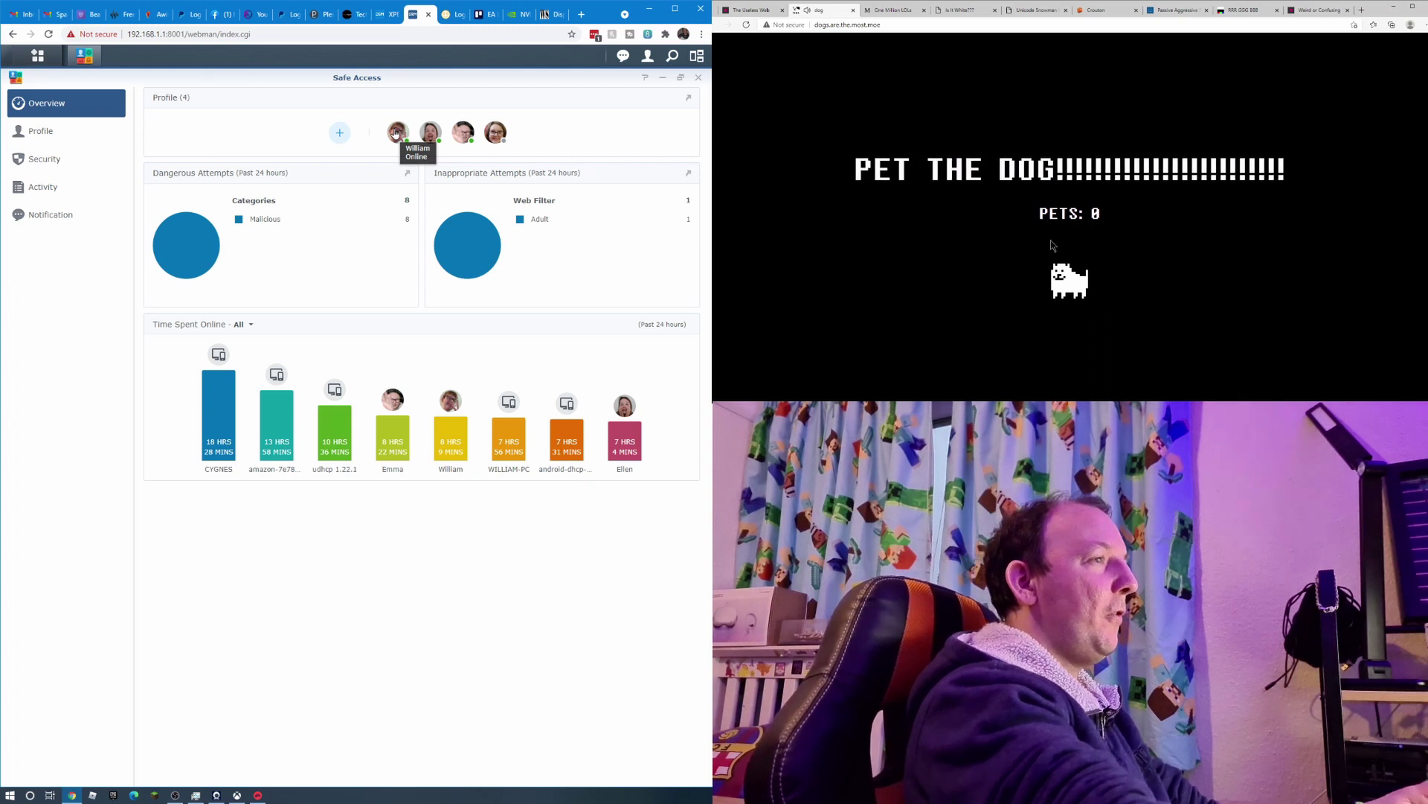
{"action": "left_click", "coordinate": [1069, 280]}
{"action": "left_click", "coordinate": [1069, 280]}
{"action": "left_click", "coordinate": [1069, 280]}
{"action": "left_click", "coordinate": [1069, 280]}
{"action": "left_click", "coordinate": [1070, 280]}
{"action": "left_click", "coordinate": [1069, 280]}
{"action": "left_click", "coordinate": [1069, 281]}
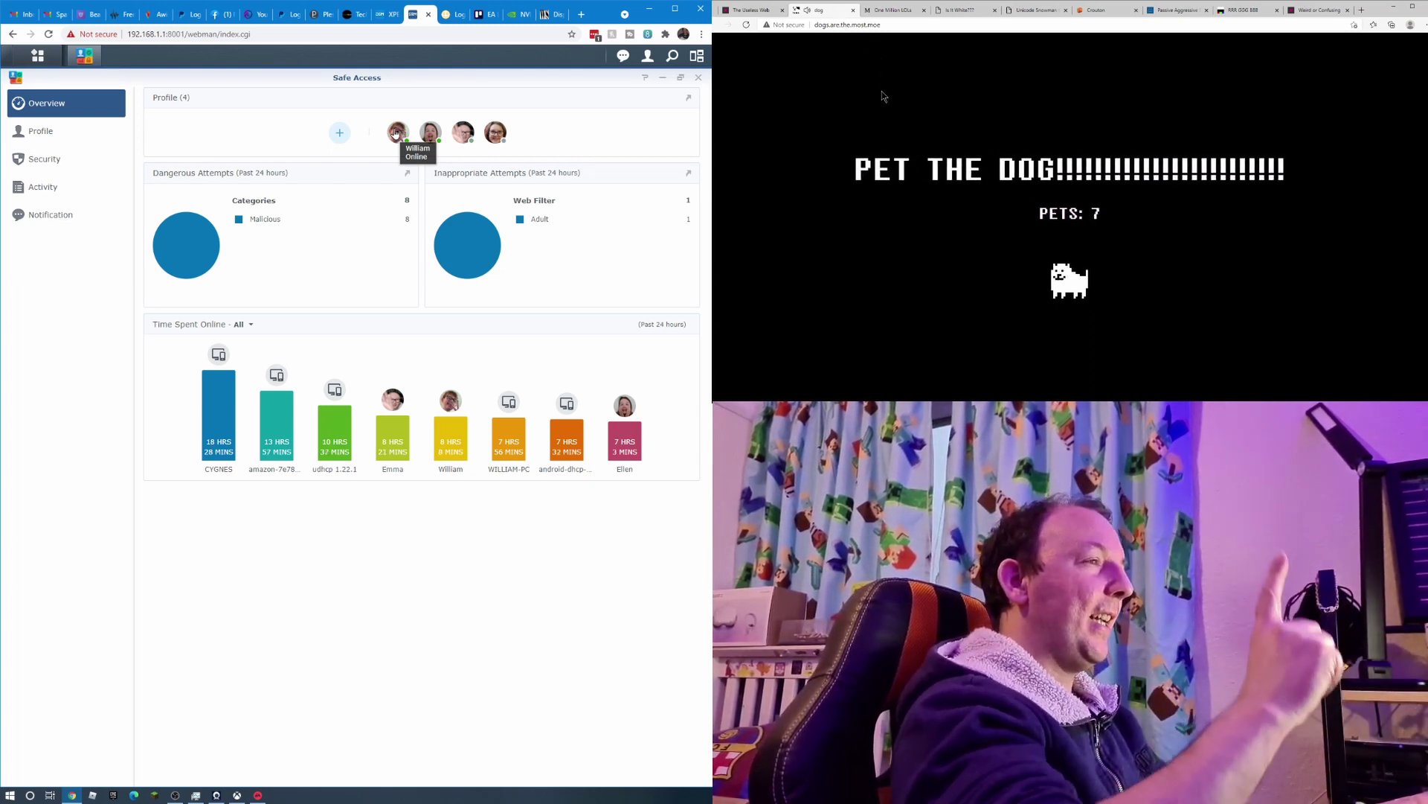
{"action": "double_click", "coordinate": [1068, 280]}
{"action": "triple_click", "coordinate": [1067, 281]}
{"action": "double_click", "coordinate": [1068, 281]}
{"action": "double_click", "coordinate": [1068, 280]}
{"action": "double_click", "coordinate": [1064, 279]}
{"action": "double_click", "coordinate": [1064, 280]}
{"action": "triple_click", "coordinate": [1064, 280]}
{"action": "double_click", "coordinate": [1065, 280]}
{"action": "double_click", "coordinate": [1065, 280]}
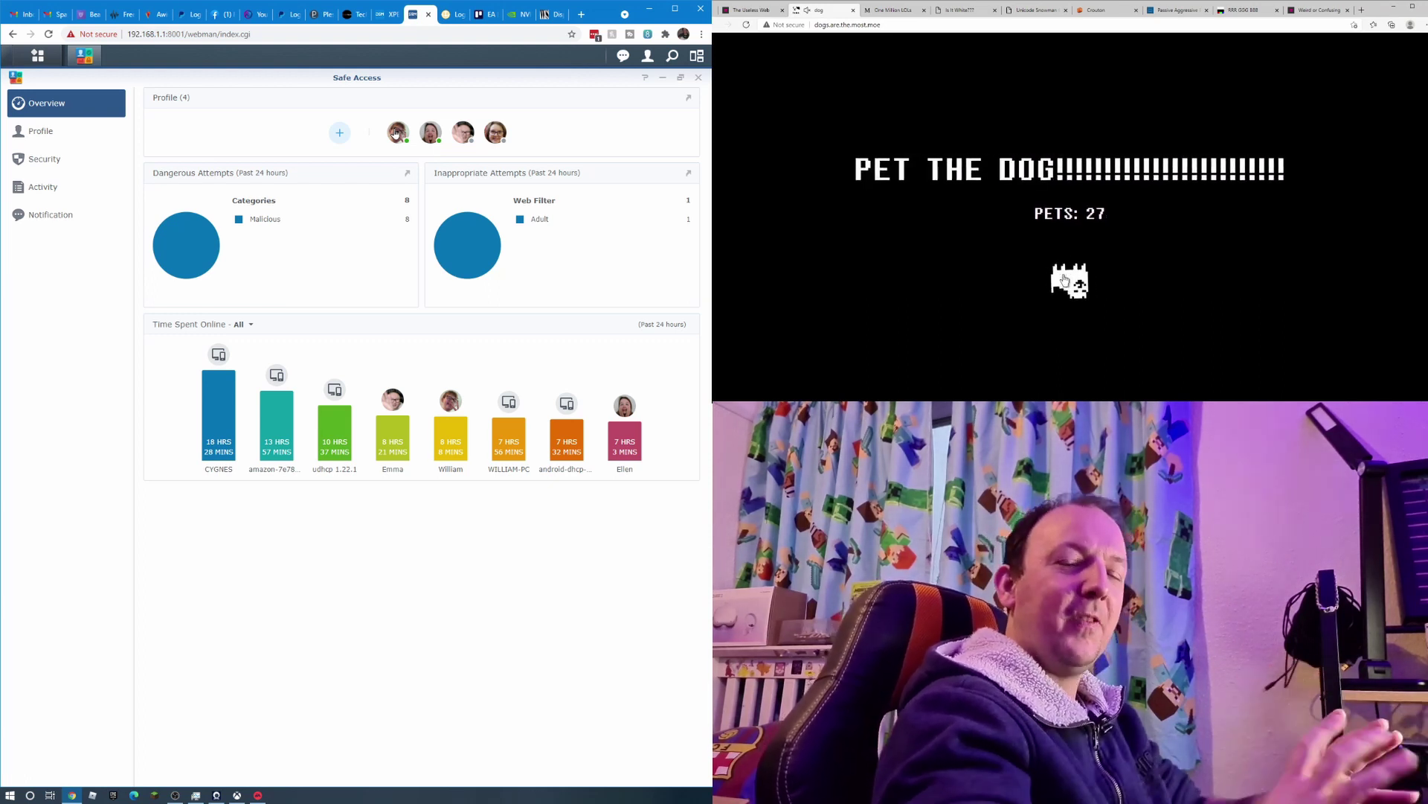
{"action": "left_click", "coordinate": [1064, 280]}
{"action": "triple_click", "coordinate": [1064, 280]}
{"action": "triple_click", "coordinate": [1064, 280]}
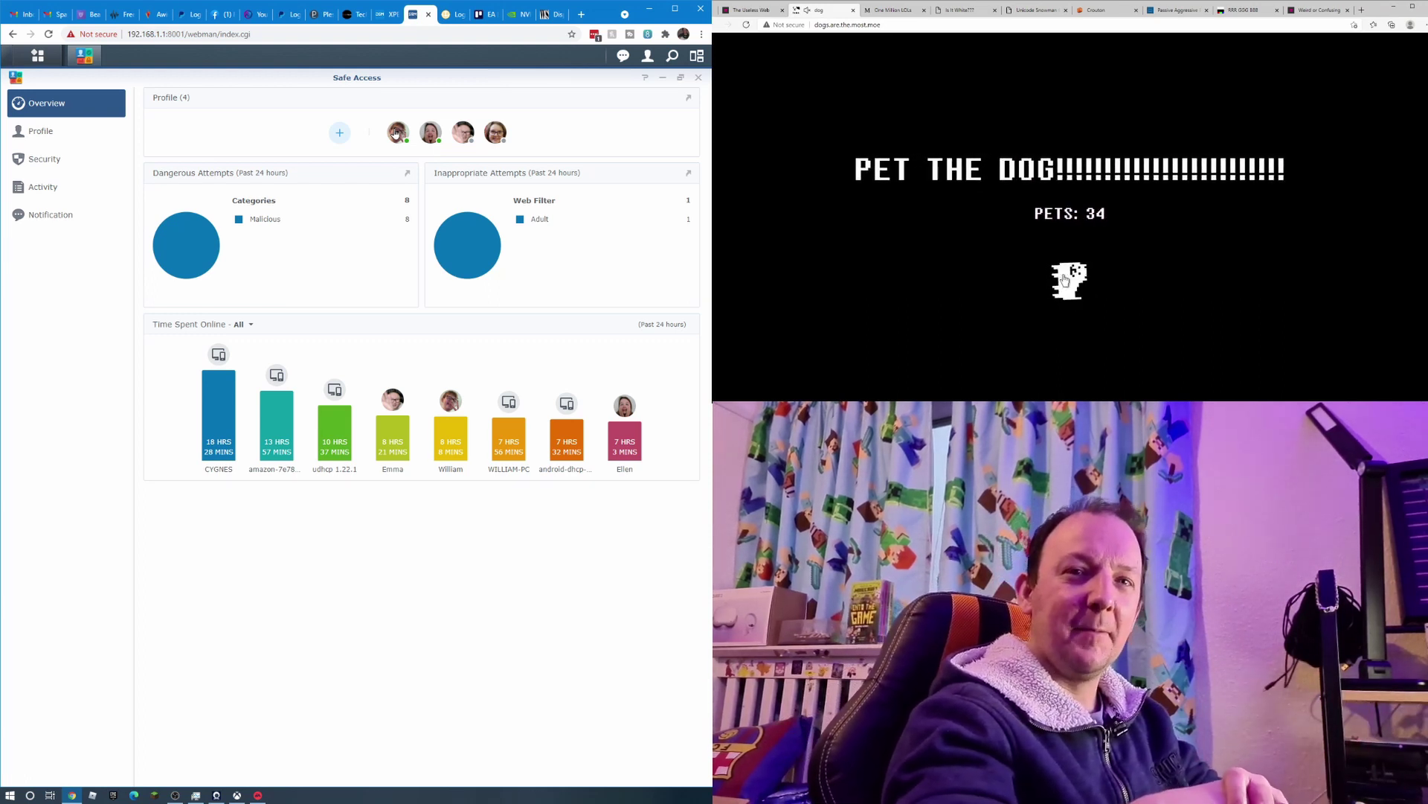
{"action": "double_click", "coordinate": [1065, 279]}
{"action": "double_click", "coordinate": [1065, 280]}
{"action": "triple_click", "coordinate": [1065, 280]}
{"action": "double_click", "coordinate": [1065, 280]}
{"action": "left_click", "coordinate": [1065, 280]}
{"action": "triple_click", "coordinate": [1065, 279]}
{"action": "triple_click", "coordinate": [1065, 280]}
{"action": "double_click", "coordinate": [1064, 280]}
{"action": "double_click", "coordinate": [1065, 280]}
{"action": "triple_click", "coordinate": [1065, 280]}
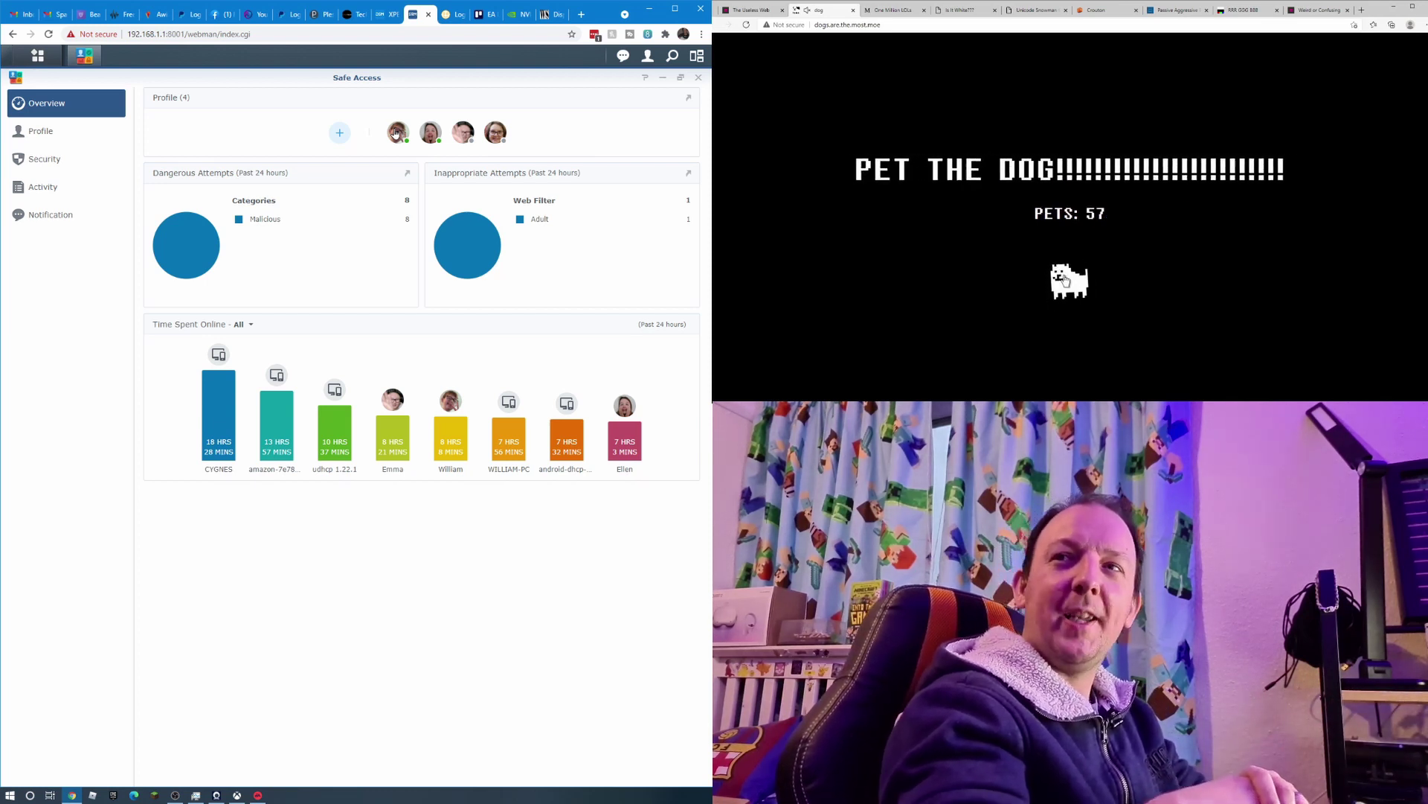
{"action": "triple_click", "coordinate": [1065, 280]}
{"action": "double_click", "coordinate": [1065, 280]}
{"action": "double_click", "coordinate": [1065, 280]}
{"action": "triple_click", "coordinate": [1065, 279]}
{"action": "triple_click", "coordinate": [1065, 279]}
{"action": "triple_click", "coordinate": [1065, 279]}
{"action": "double_click", "coordinate": [1064, 280]}
{"action": "triple_click", "coordinate": [1065, 280]}
{"action": "double_click", "coordinate": [1065, 279]}
{"action": "double_click", "coordinate": [1065, 280]}
{"action": "triple_click", "coordinate": [1065, 280]}
{"action": "triple_click", "coordinate": [1065, 280]}
{"action": "double_click", "coordinate": [1065, 280]}
{"action": "triple_click", "coordinate": [1064, 280]}
{"action": "triple_click", "coordinate": [1065, 280]}
{"action": "double_click", "coordinate": [1065, 279]}
{"action": "triple_click", "coordinate": [1065, 280]}
{"action": "triple_click", "coordinate": [1065, 280]}
{"action": "triple_click", "coordinate": [1065, 279]}
{"action": "double_click", "coordinate": [1065, 280]}
{"action": "double_click", "coordinate": [1065, 280]}
{"action": "double_click", "coordinate": [1065, 280]}
{"action": "triple_click", "coordinate": [1064, 280]}
{"action": "double_click", "coordinate": [1064, 280]}
{"action": "triple_click", "coordinate": [1066, 280]}
{"action": "triple_click", "coordinate": [1066, 280]}
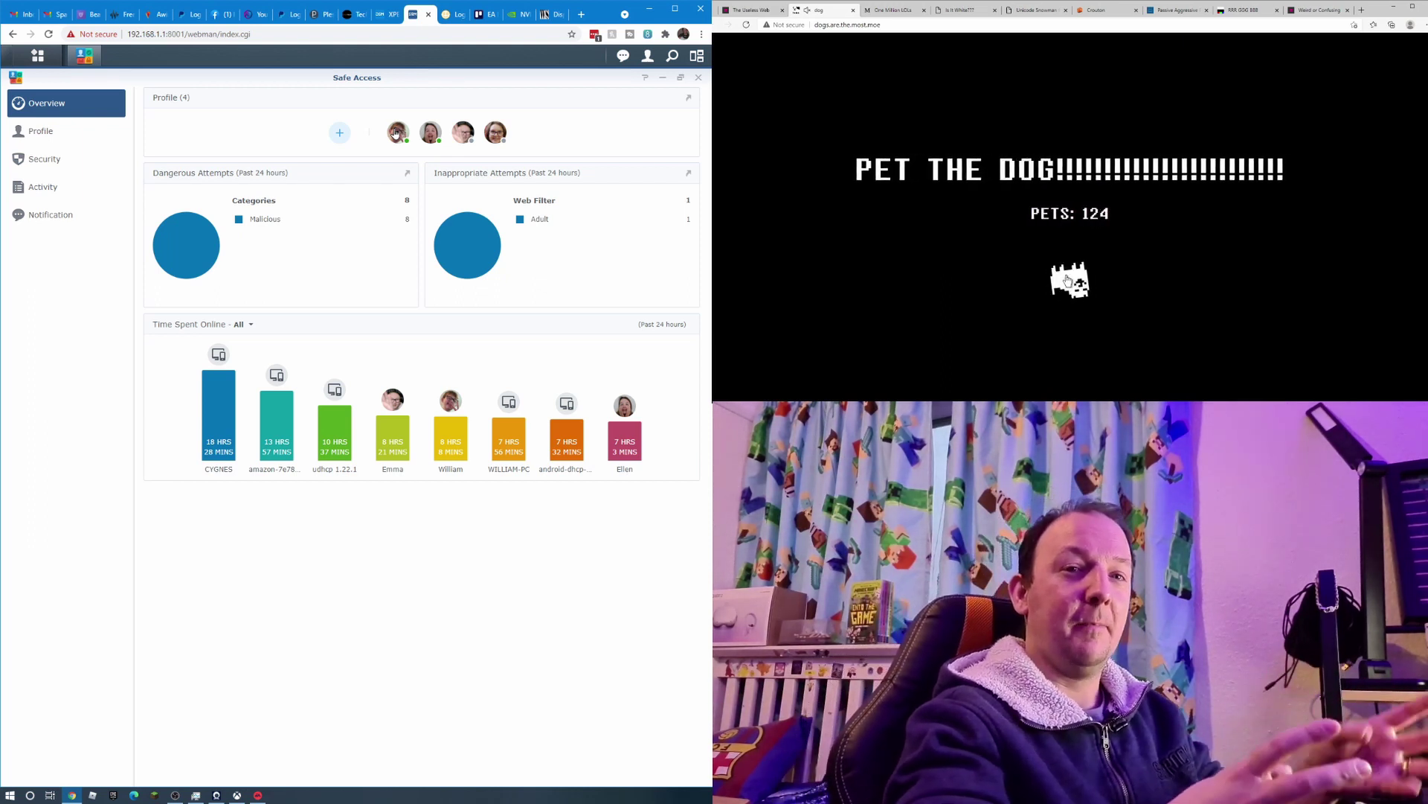
{"action": "double_click", "coordinate": [1067, 279]}
{"action": "double_click", "coordinate": [1067, 279]}
{"action": "double_click", "coordinate": [1067, 280]}
{"action": "triple_click", "coordinate": [1067, 280]}
{"action": "triple_click", "coordinate": [1067, 280]}
{"action": "triple_click", "coordinate": [1067, 279]}
{"action": "left_click", "coordinate": [1067, 280]}
{"action": "triple_click", "coordinate": [1067, 279]}
{"action": "double_click", "coordinate": [1067, 280]}
{"action": "triple_click", "coordinate": [1066, 280]}
{"action": "double_click", "coordinate": [1066, 280]}
Open trashloop.com from The Useless Web and flick the paper ball toward the bin
{"action": "left_click", "coordinate": [748, 10]}
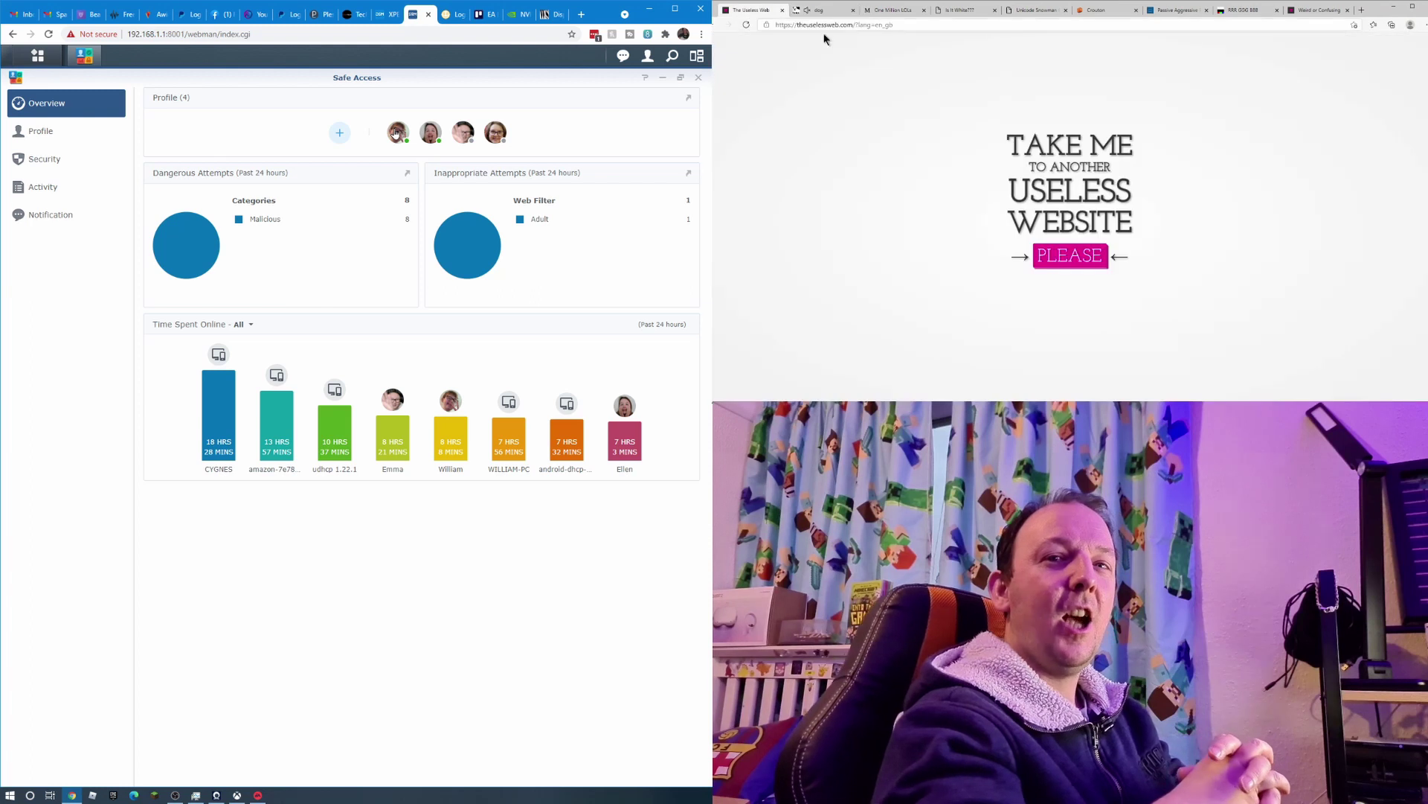
{"action": "left_click", "coordinate": [1070, 255]}
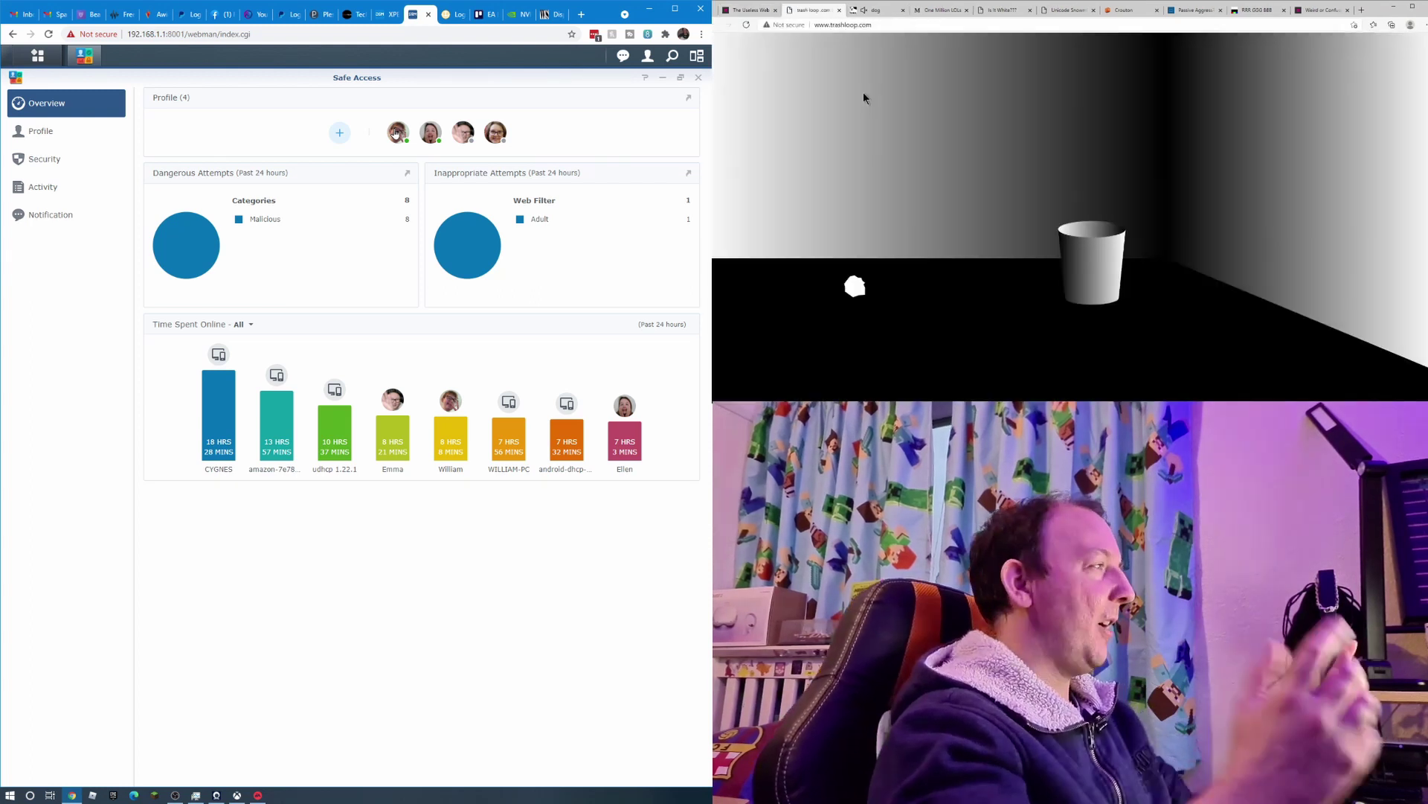
{"action": "left_click_drag", "start_coordinate": [863, 285], "coordinate": [974, 201]}
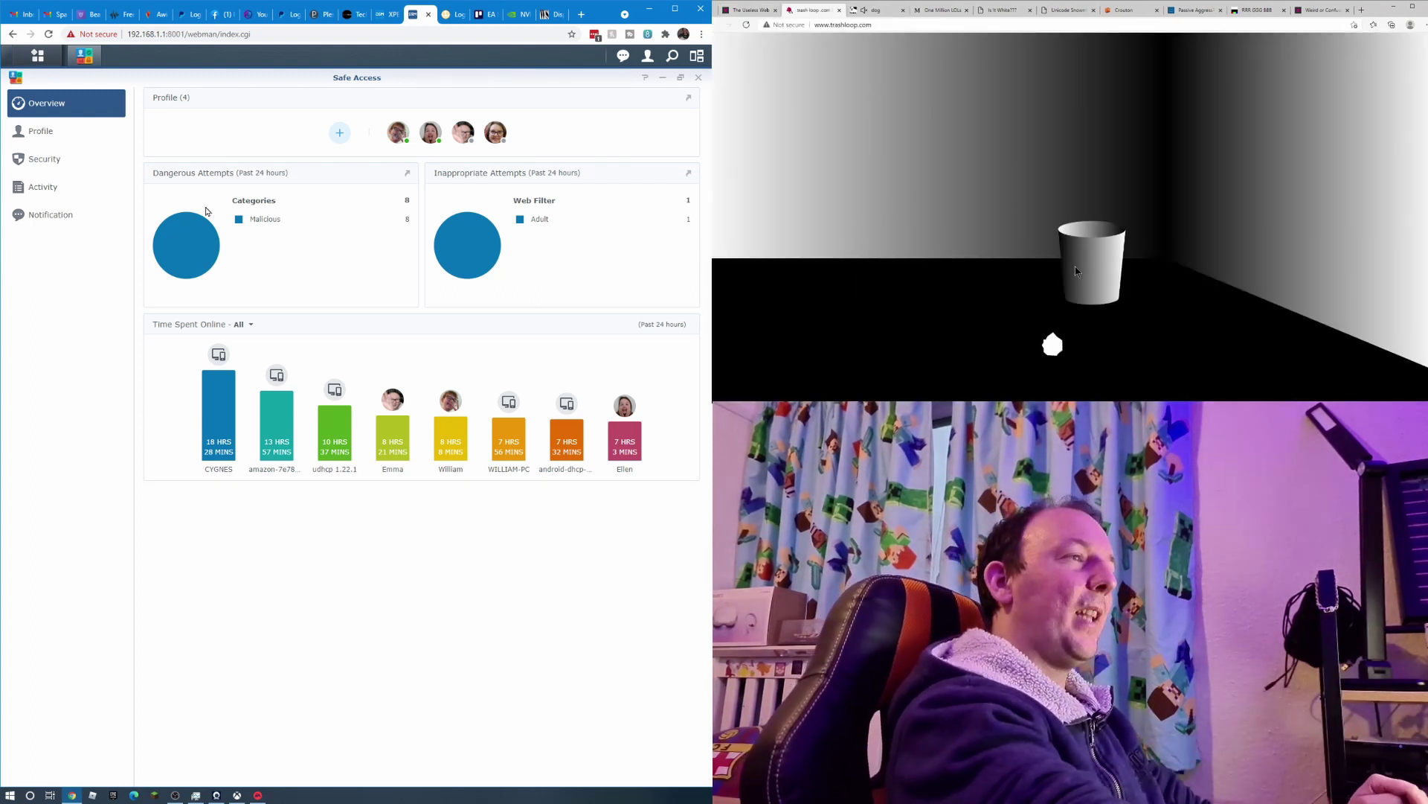